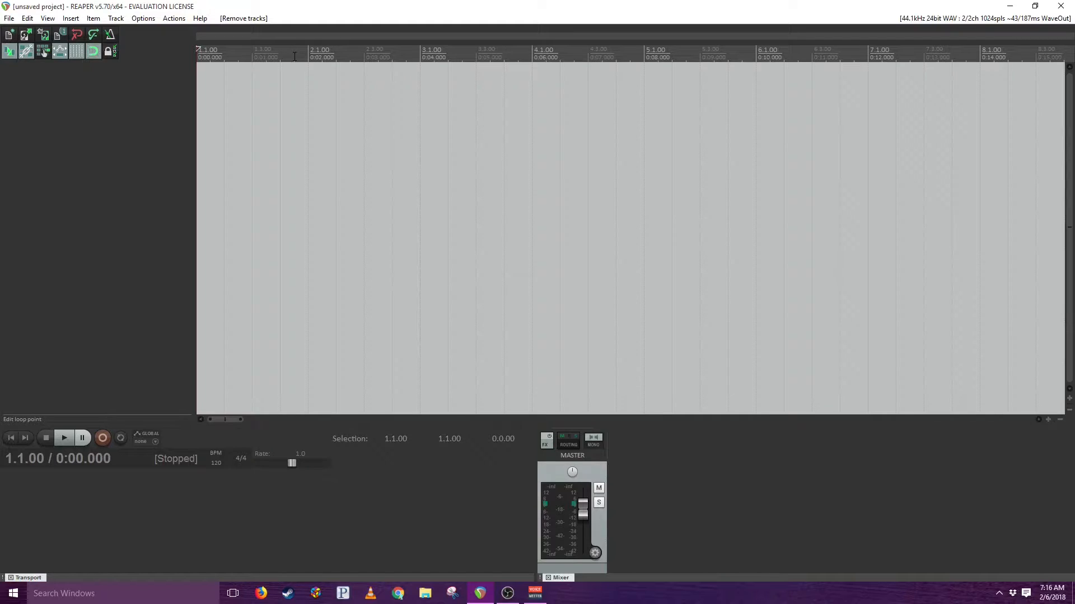
# - Switch the timeline ruler to Minutes:Seconds and try out time selections in the empty arrange area with snapping on
pyautogui.rightClick(342, 54)
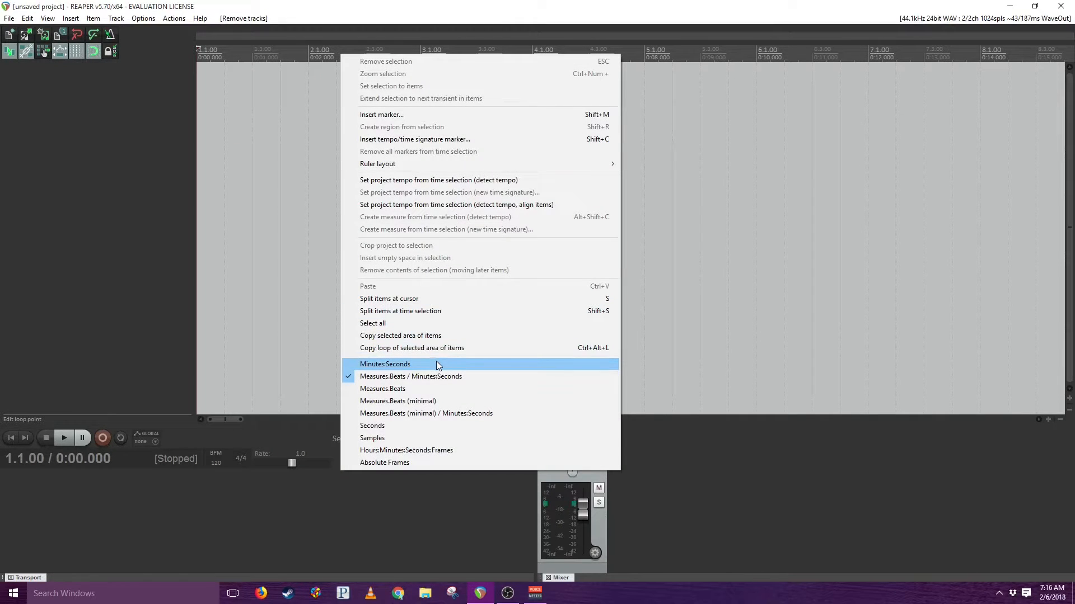
pyautogui.click(424, 366)
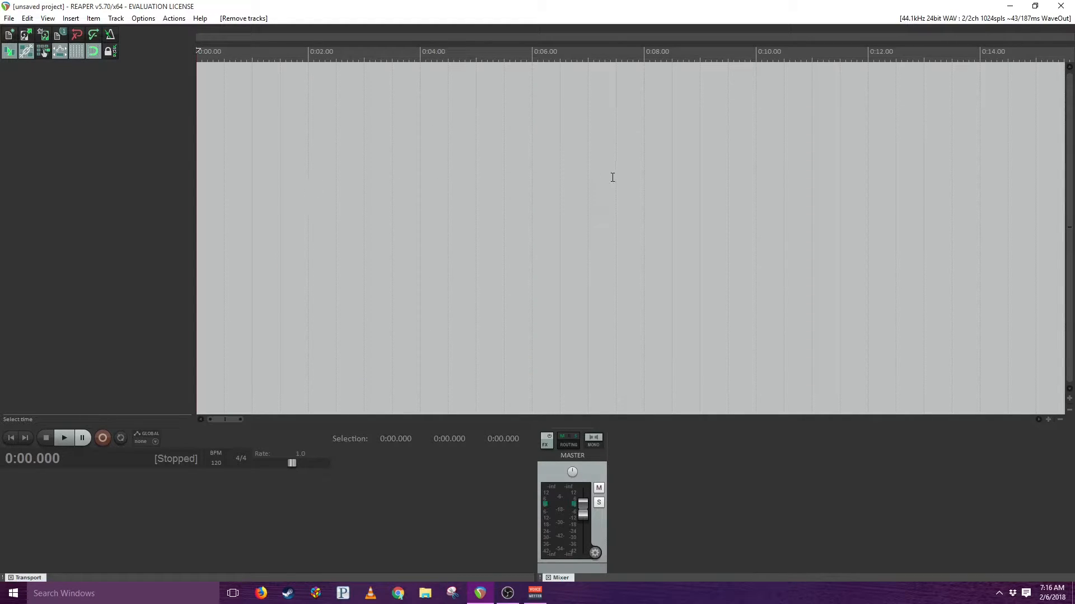
pyautogui.moveTo(308, 218); pyautogui.dragTo(472, 217)
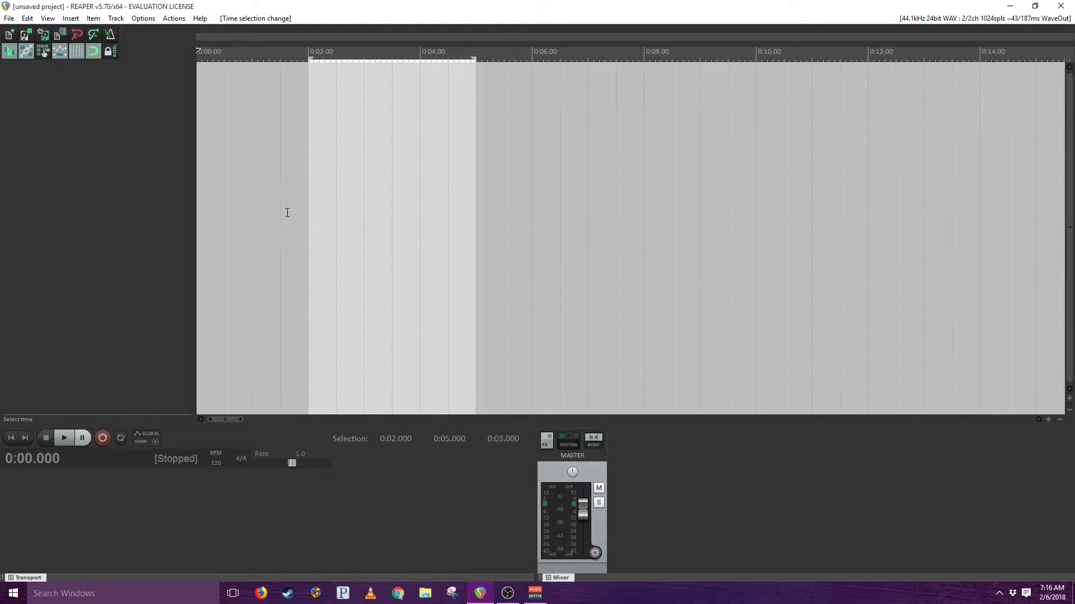
pyautogui.moveTo(286, 212); pyautogui.dragTo(516, 242)
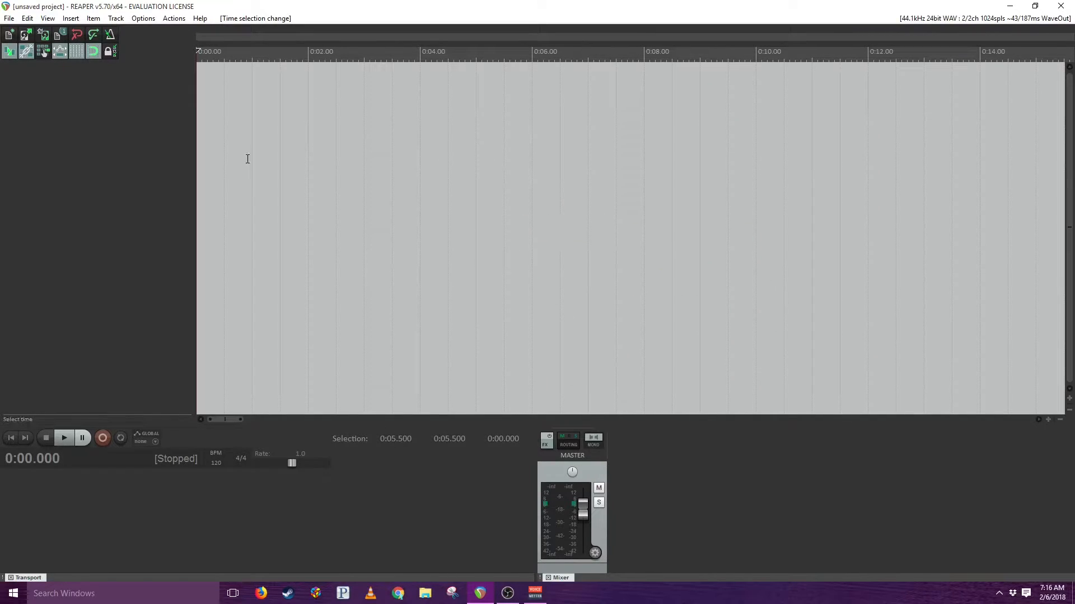
# - Disable snapping and make a free time selection from about 3.25 to 8.22 seconds
pyautogui.click(142, 19)
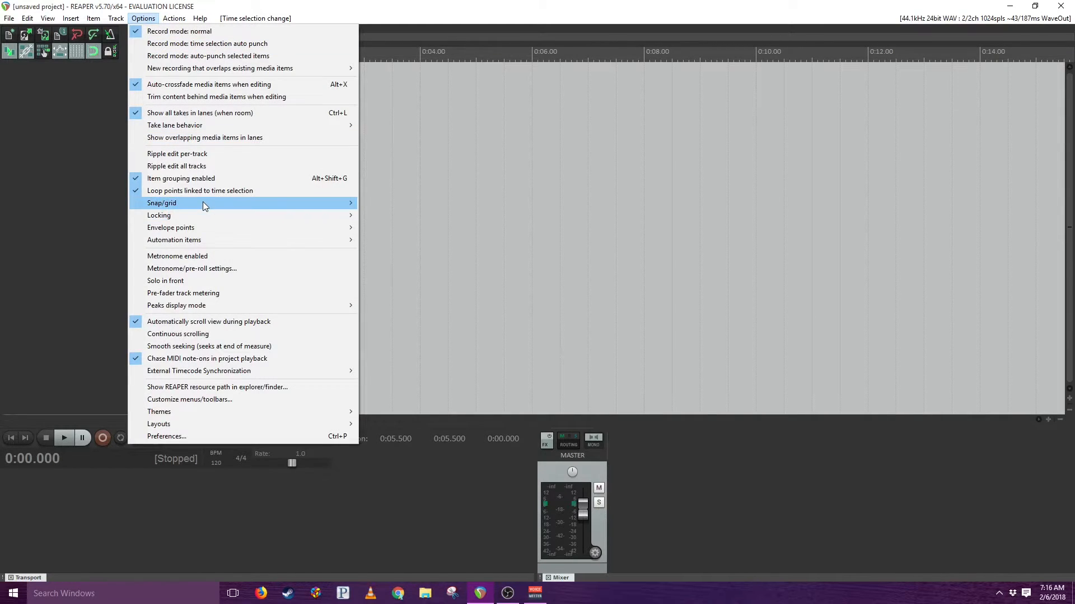
pyautogui.moveTo(206, 203)
pyautogui.click(386, 204)
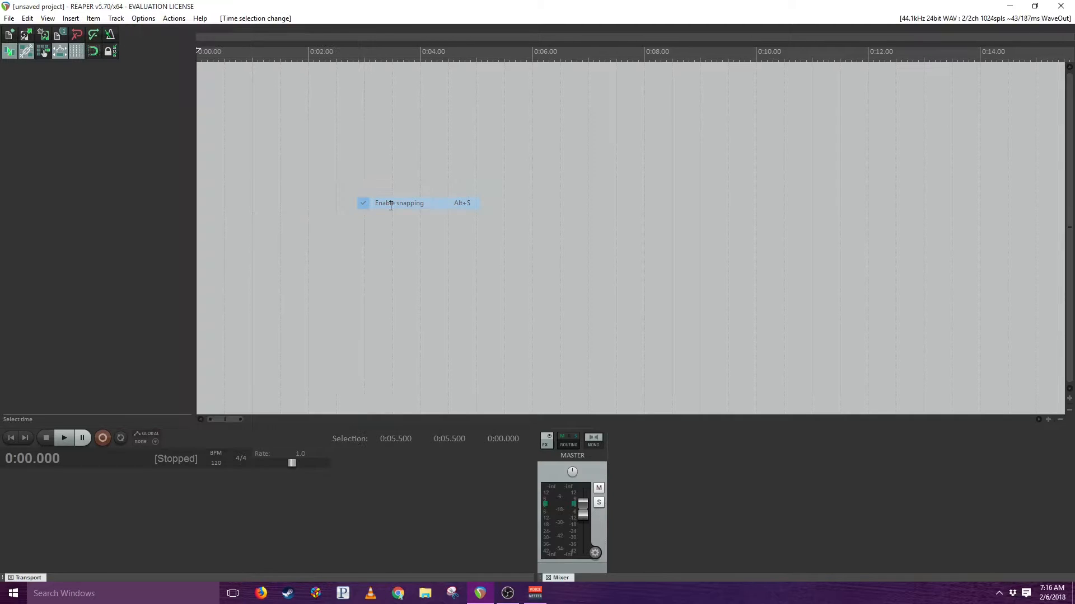
pyautogui.moveTo(379, 209); pyautogui.dragTo(657, 207)
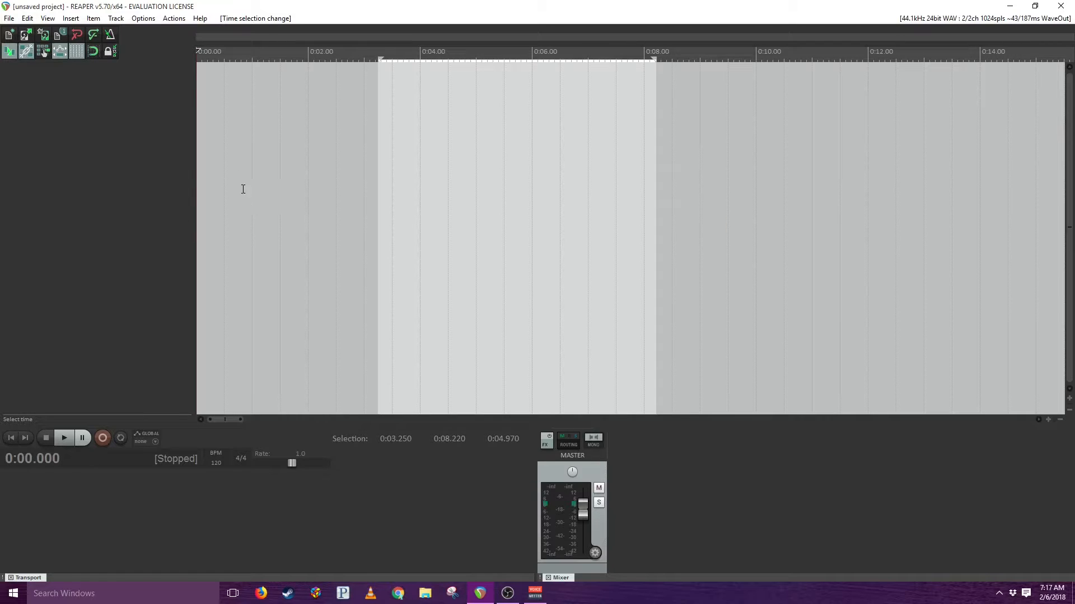
# - Hide the grid lines and make a time selection from about 2.53 to 9.01 seconds
pyautogui.click(141, 19)
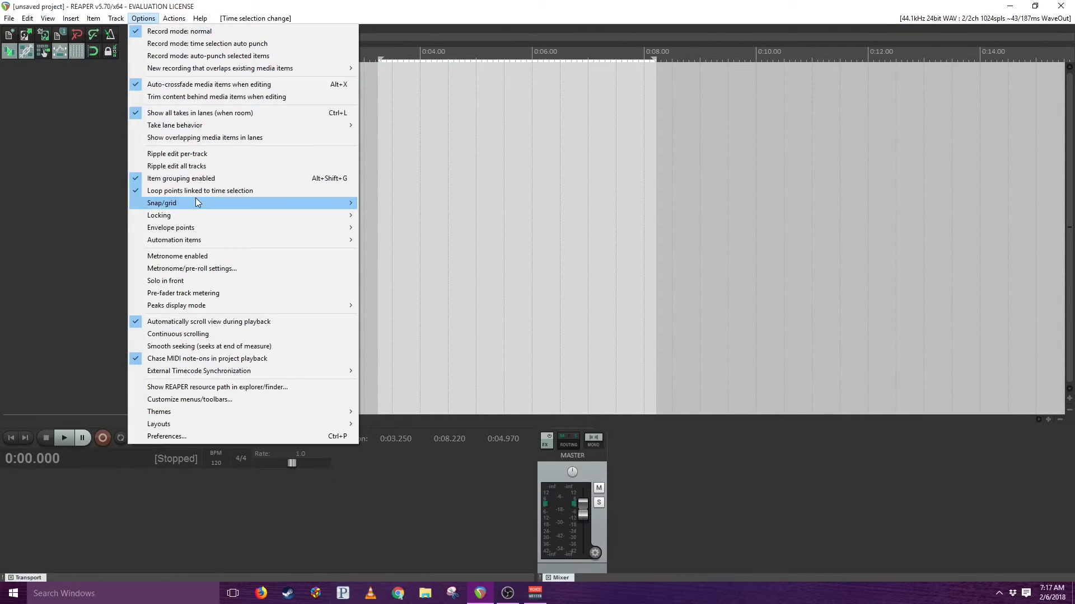
pyautogui.moveTo(197, 202)
pyautogui.click(384, 216)
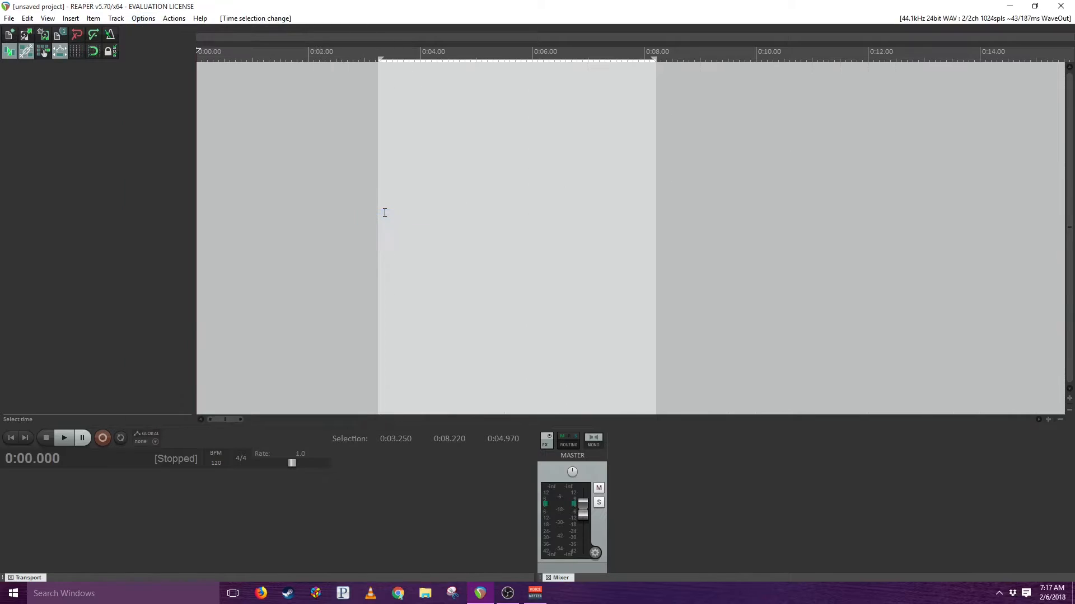
pyautogui.moveTo(340, 208); pyautogui.dragTo(701, 200)
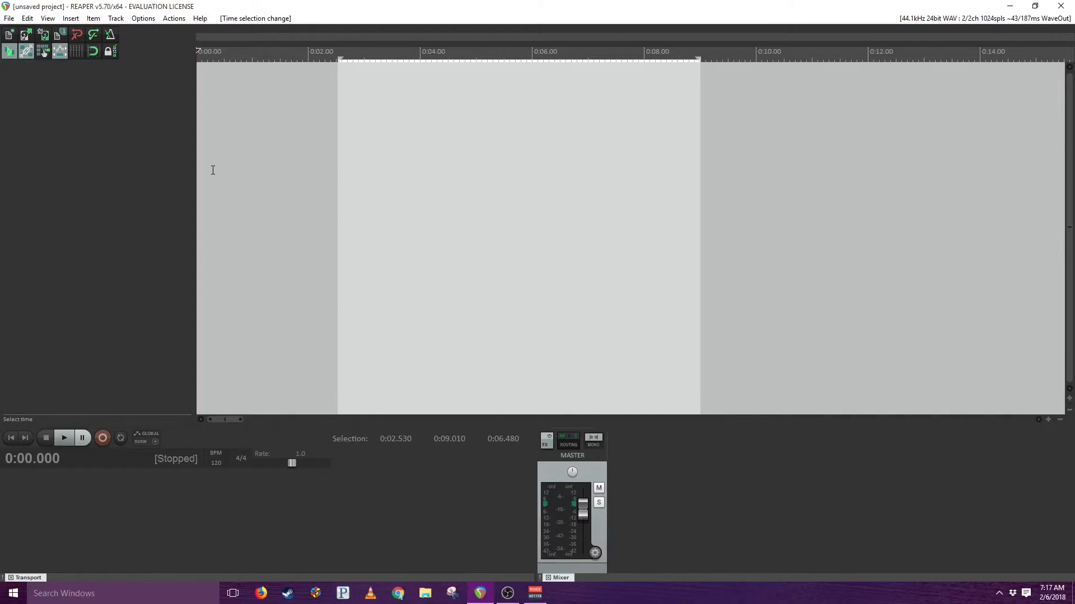
# - Insert three new empty tracks, one below the other, in the track list
pyautogui.doubleClick(128, 98)
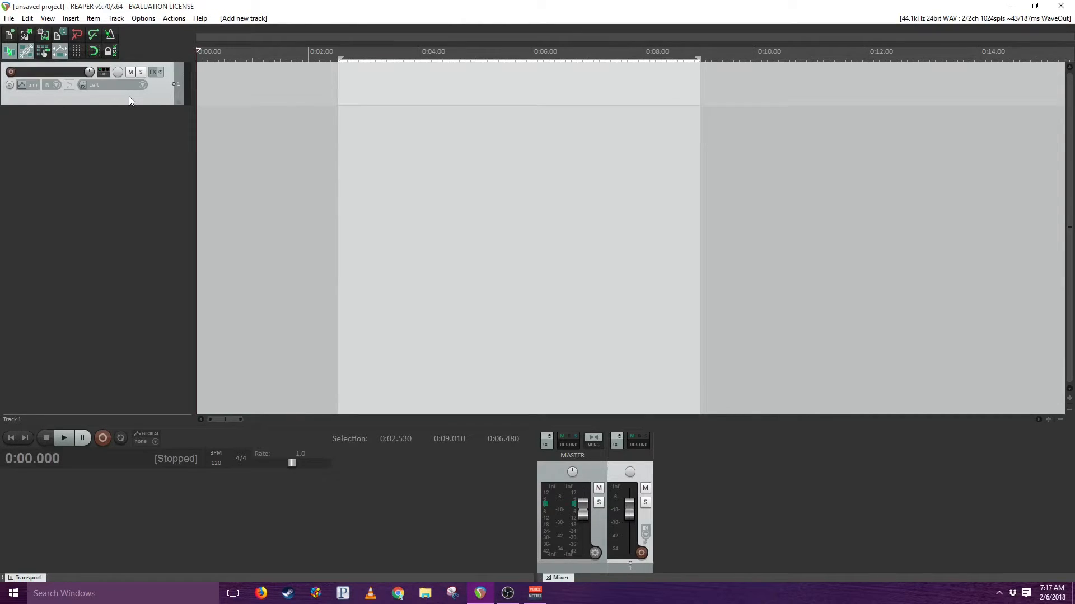
pyautogui.rightClick(130, 130)
pyautogui.click(150, 137)
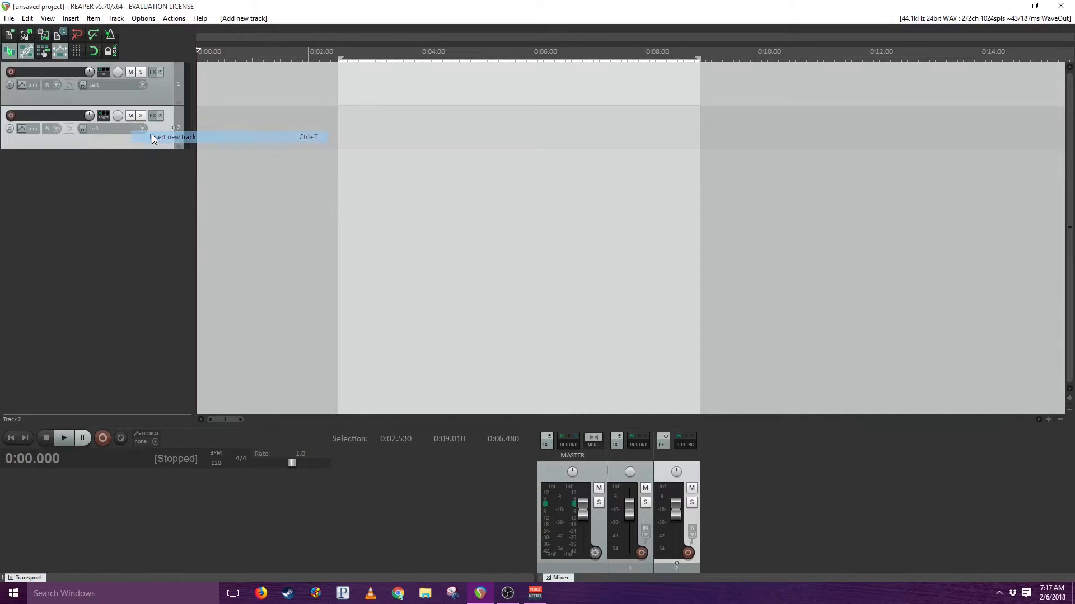
pyautogui.click(70, 19)
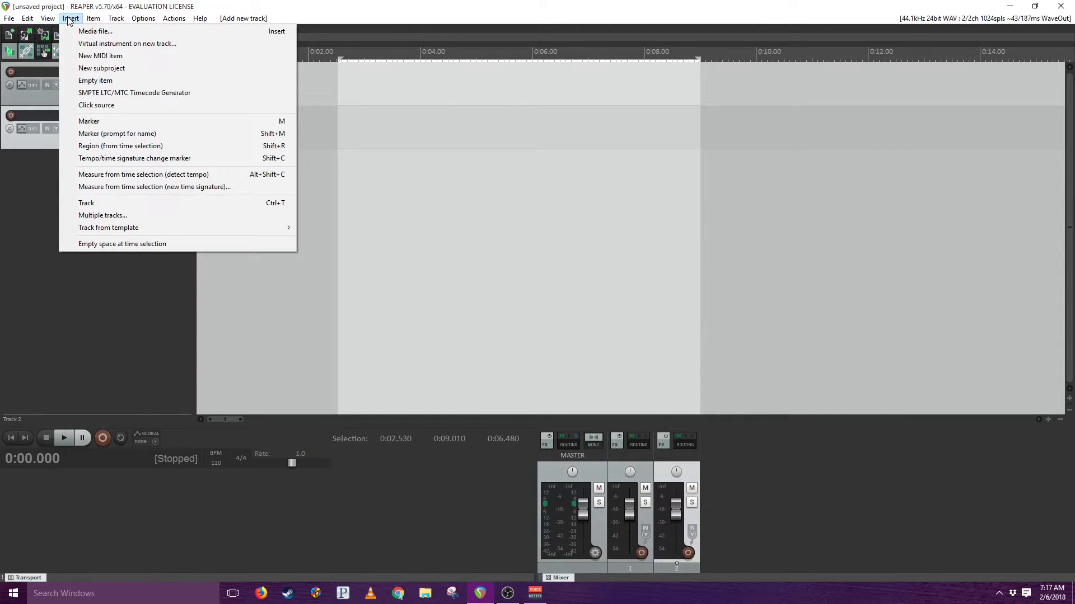
pyautogui.moveTo(116, 18)
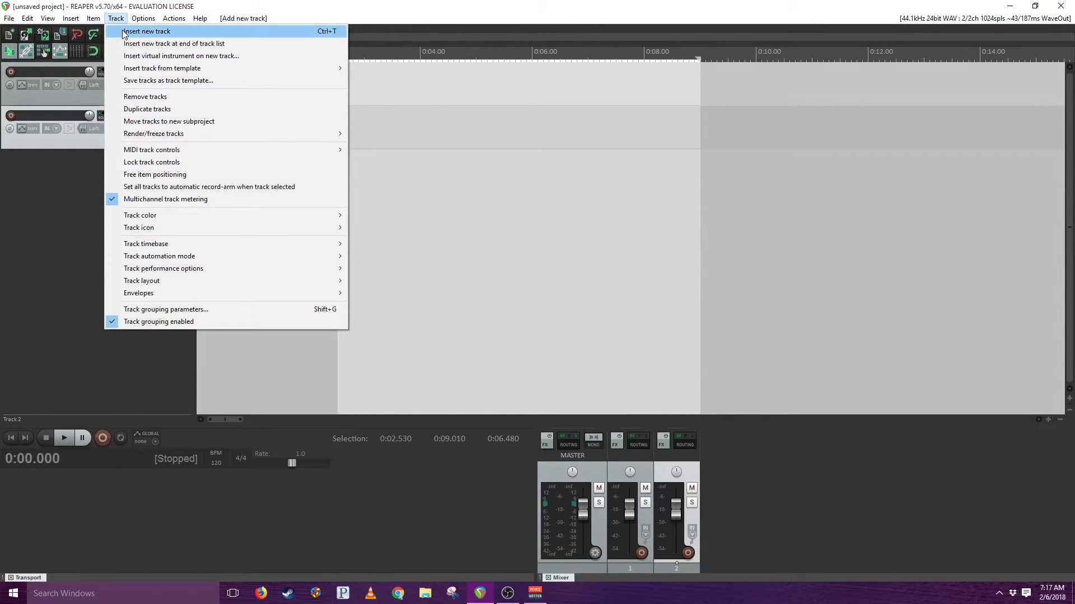
pyautogui.click(123, 32)
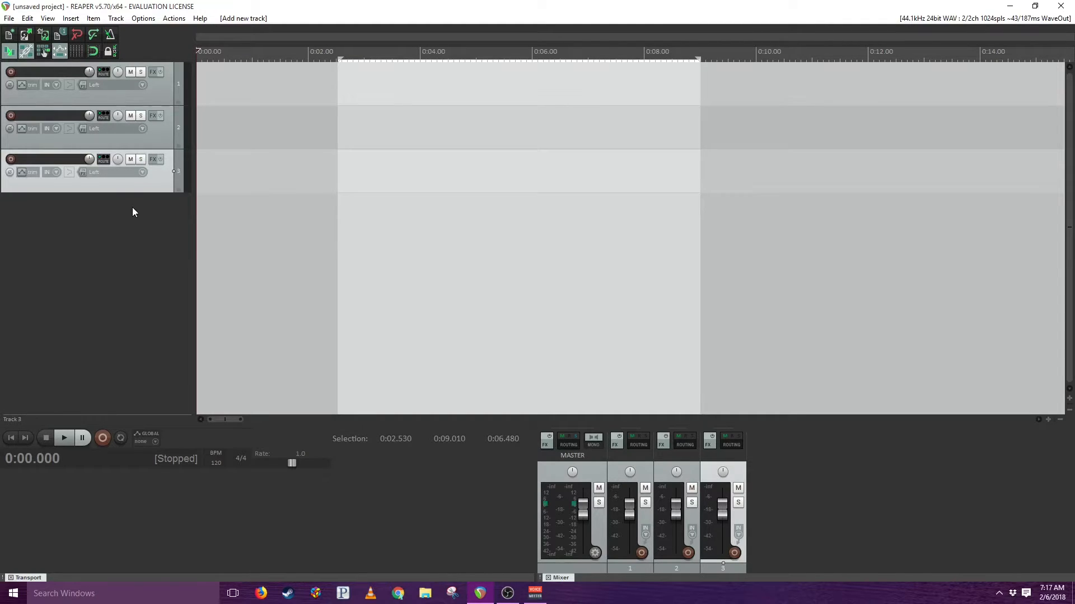
# - Remove the third and second tracks so that only the first track is kept
pyautogui.rightClick(116, 186)
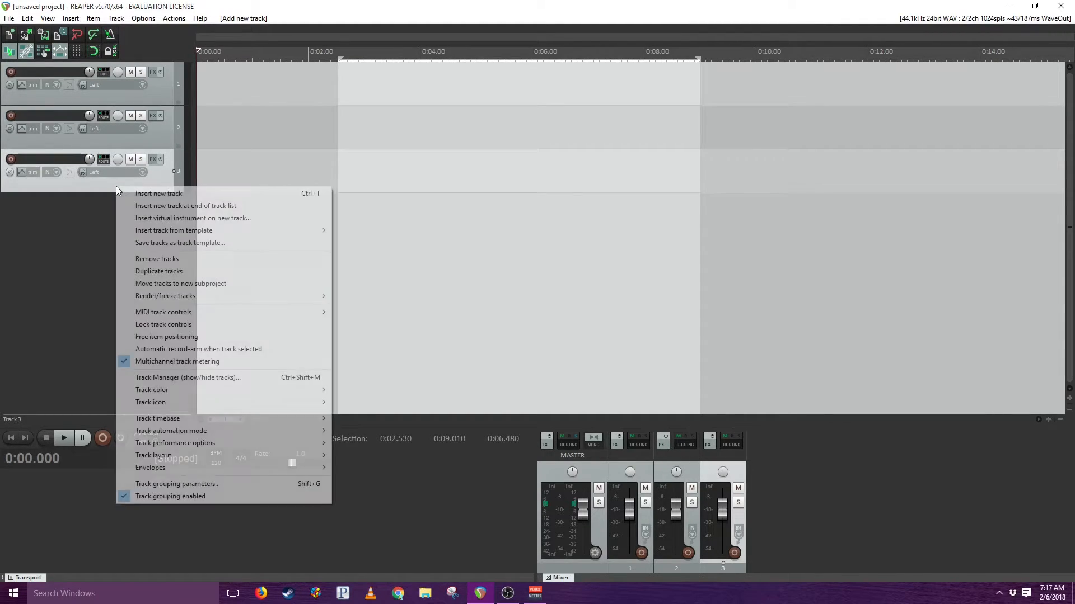
pyautogui.click(137, 259)
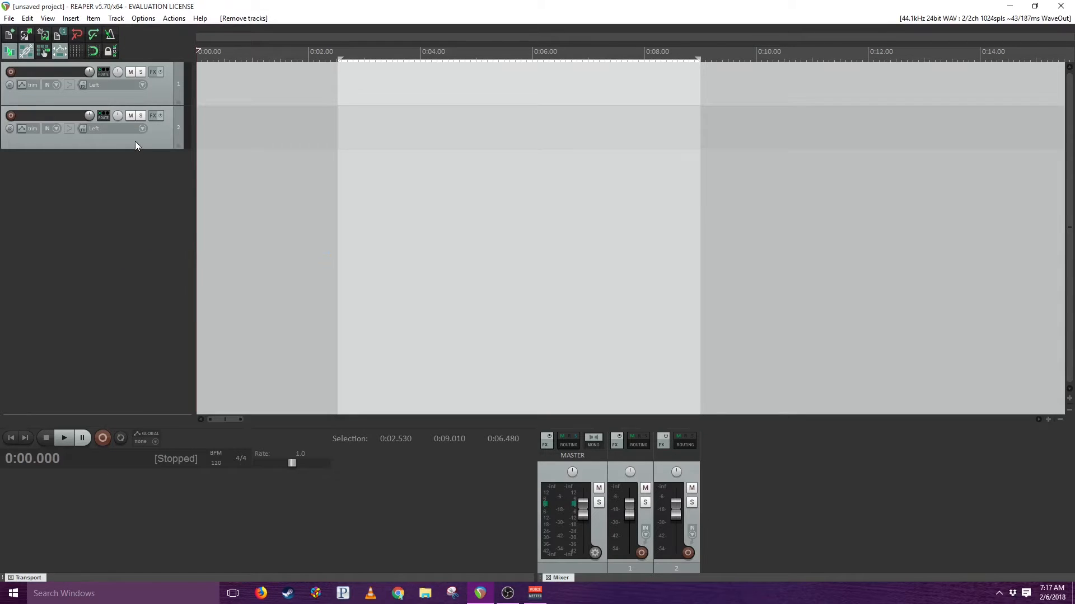
pyautogui.rightClick(135, 141)
pyautogui.click(152, 212)
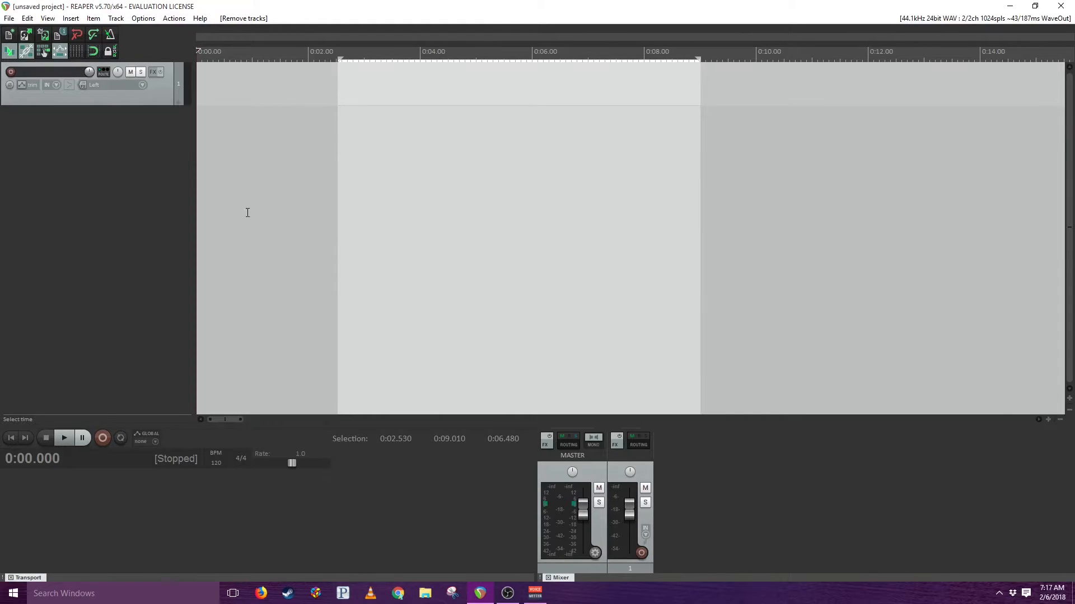
# - Arm track 1 for recording, record about 13 seconds of voice from the project start, and stop
pyautogui.click(10, 72)
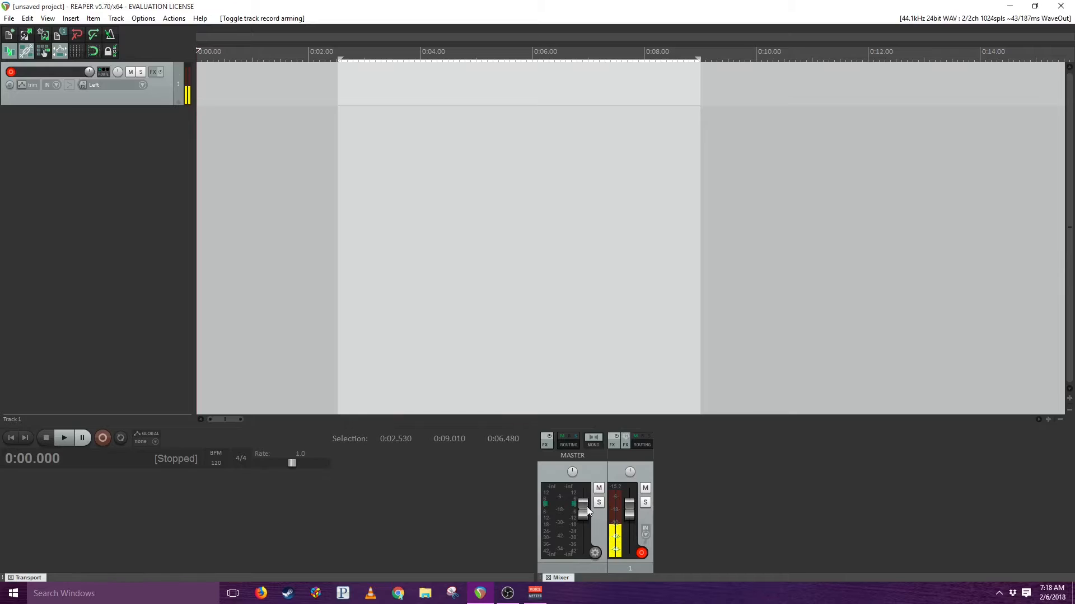
pyautogui.click(106, 439)
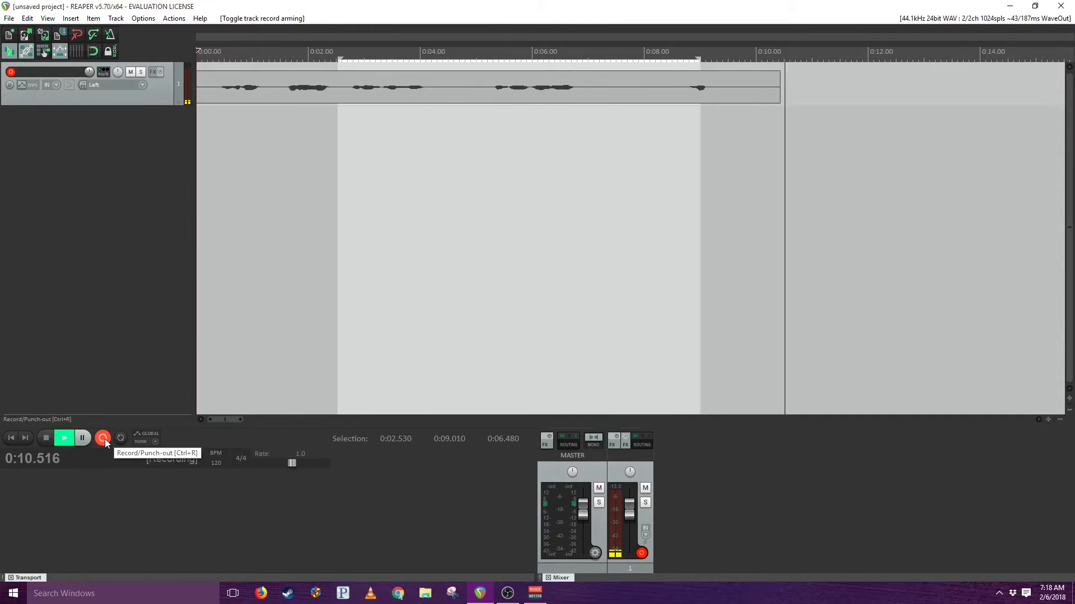
pyautogui.click(46, 438)
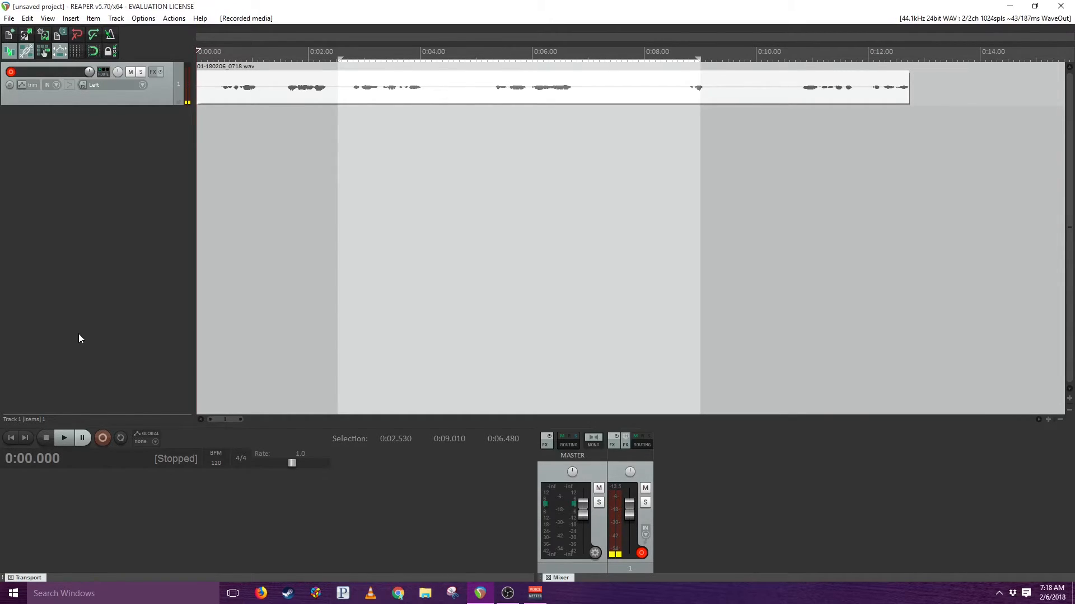
# - Add the ReaEQ and ReaComp VST effects to track 1's effects chain
pyautogui.click(154, 75)
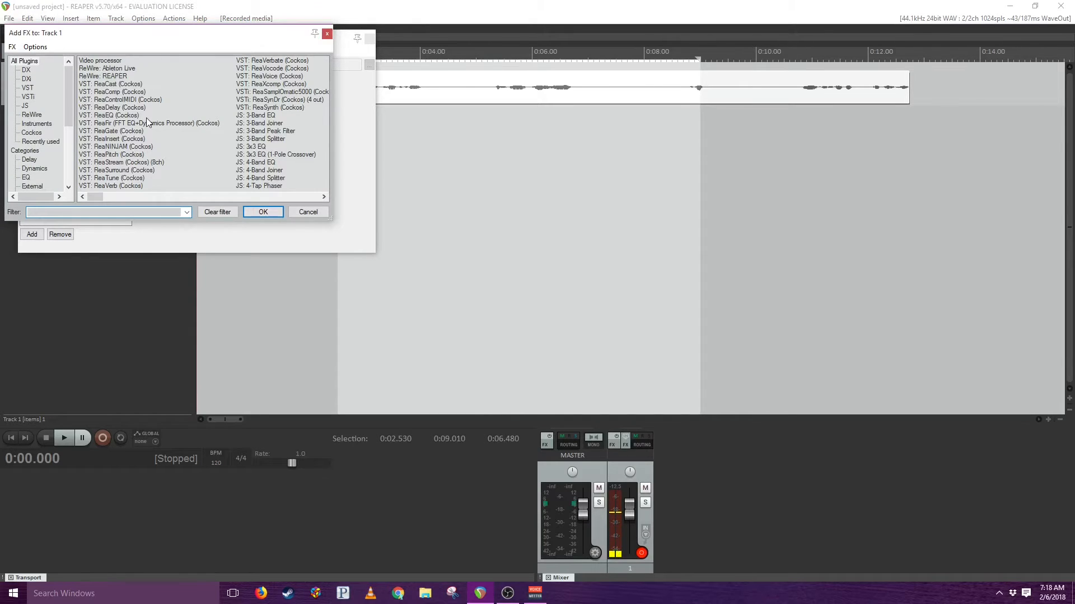
pyautogui.moveTo(118, 37); pyautogui.dragTo(530, 33)
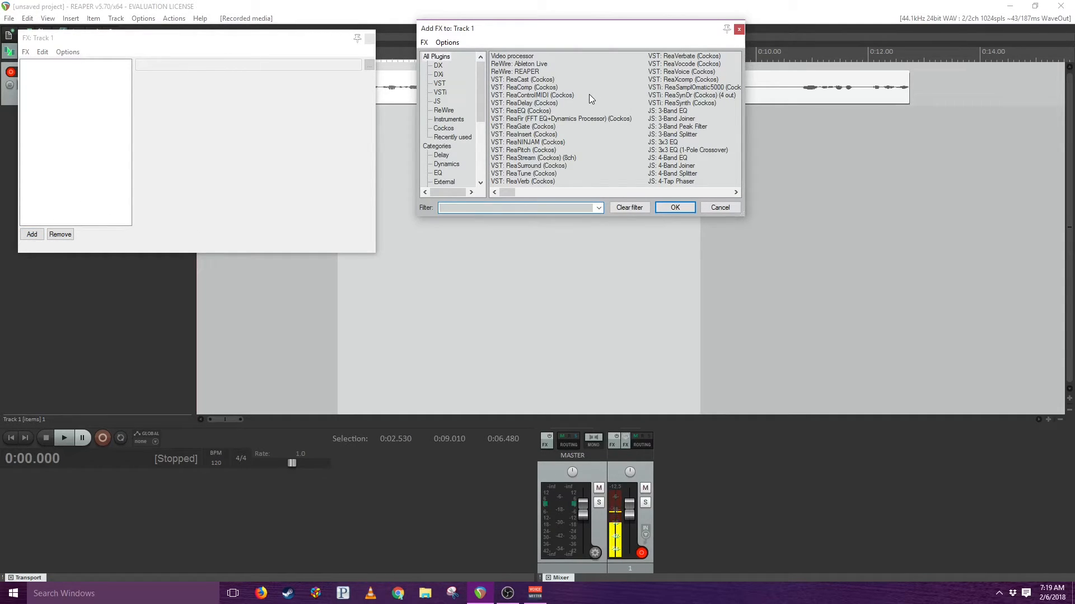
pyautogui.doubleClick(526, 111)
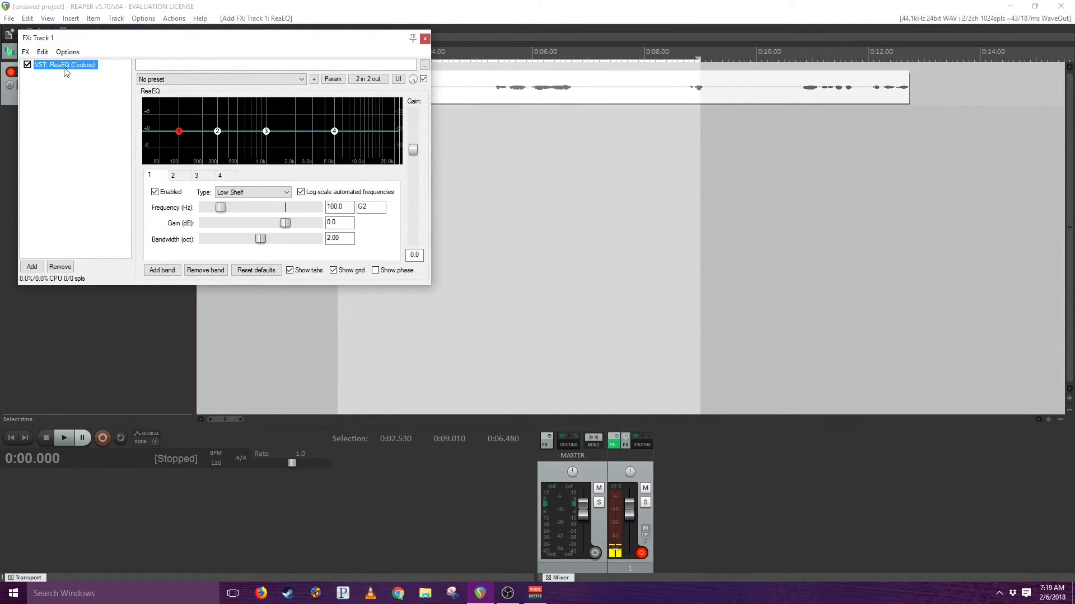
pyautogui.click(32, 267)
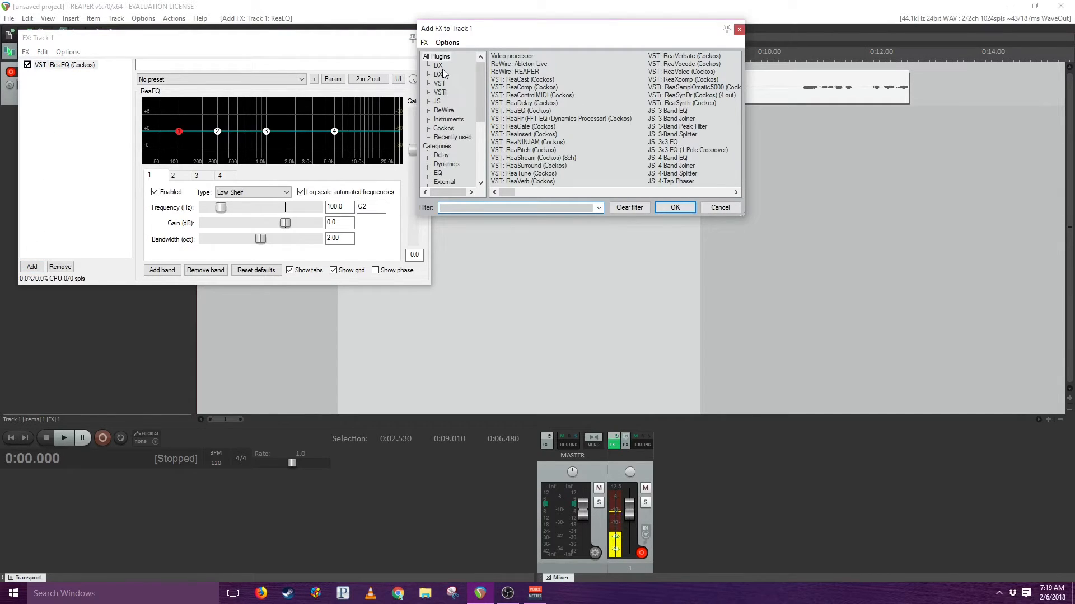
pyautogui.click(438, 102)
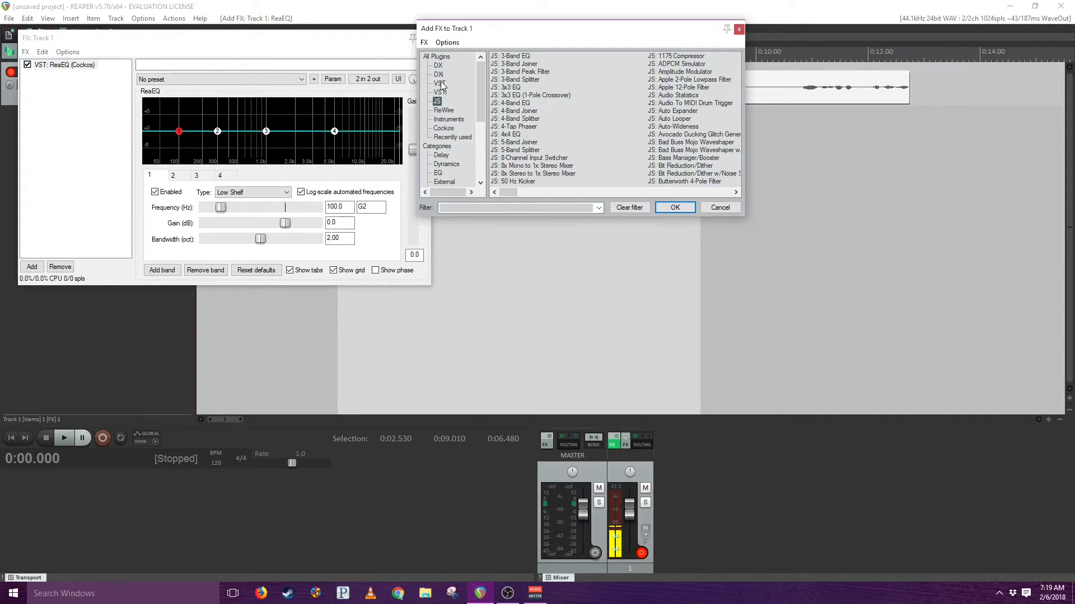
pyautogui.click(440, 84)
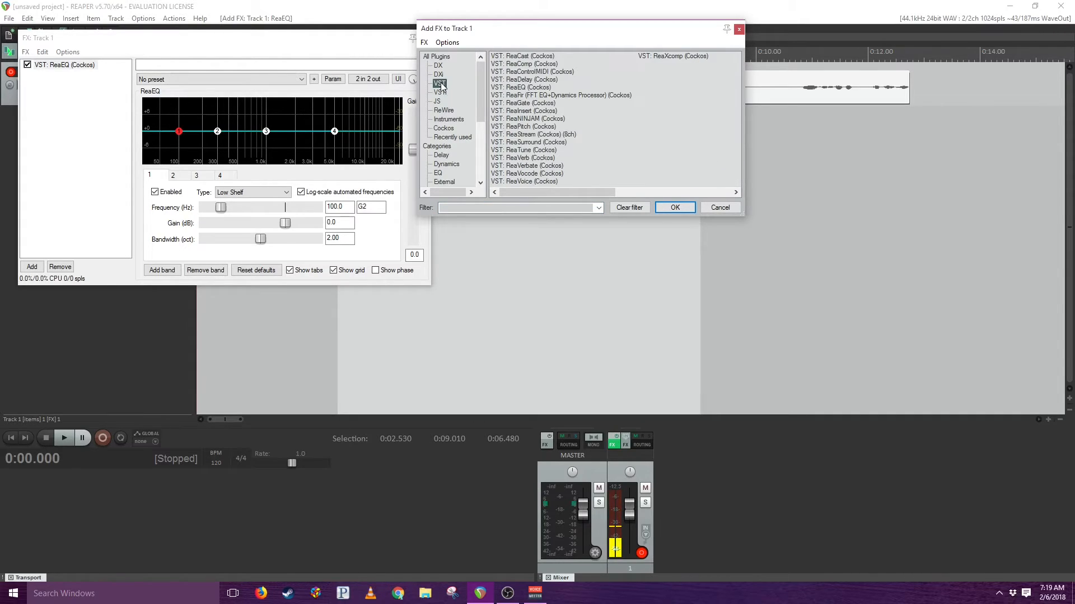
pyautogui.doubleClick(527, 65)
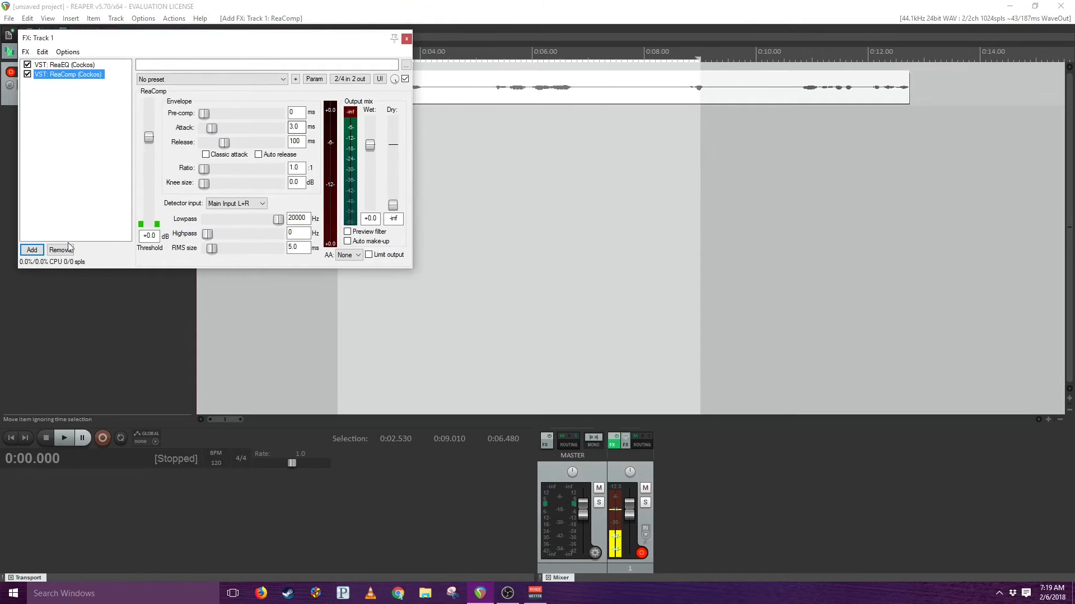
# - Add ReaFir (FFT EQ+Dynamics Processor) and ReaGate after the compressor in track 1's effects chain
pyautogui.click(32, 249)
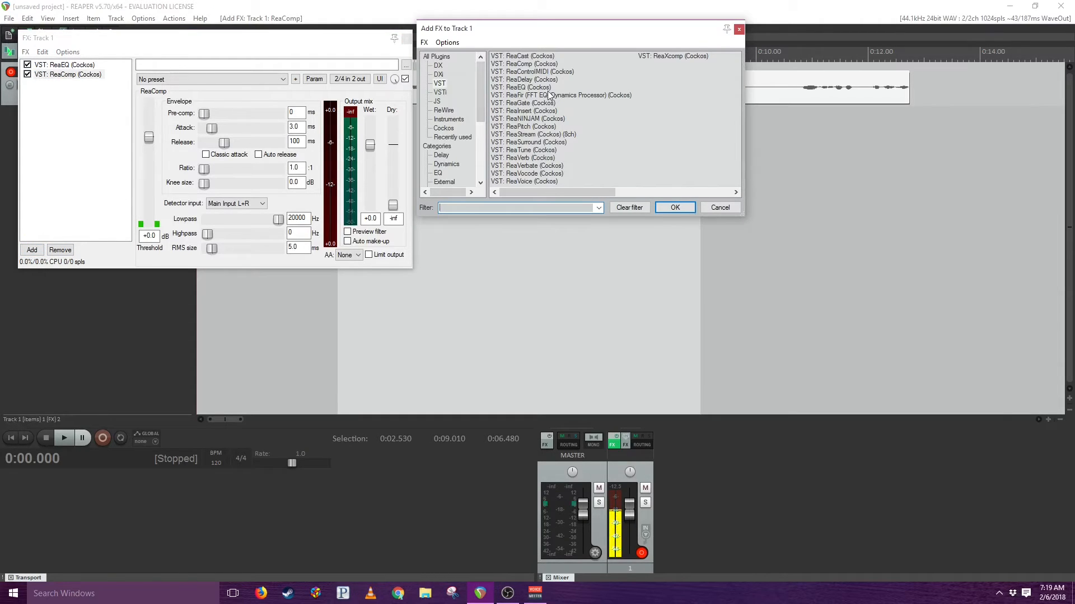
pyautogui.doubleClick(549, 96)
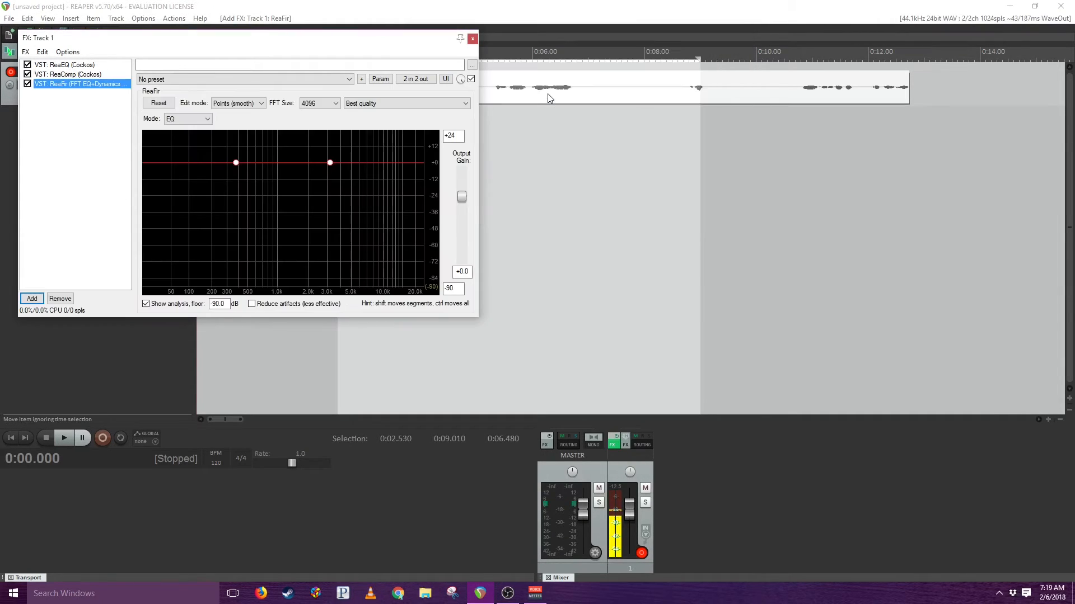
pyautogui.click(32, 299)
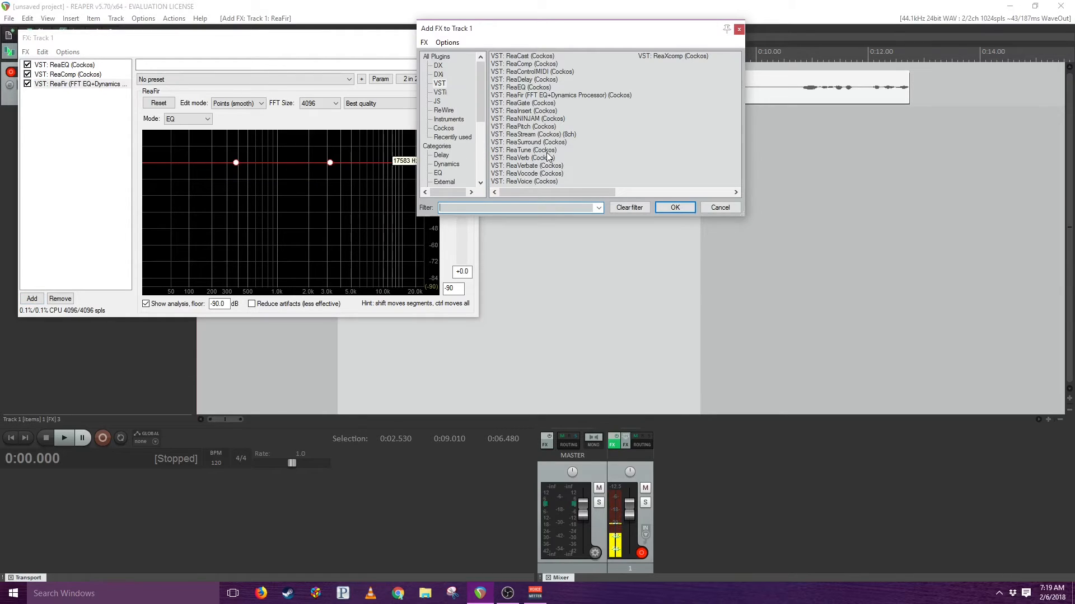
pyautogui.doubleClick(539, 103)
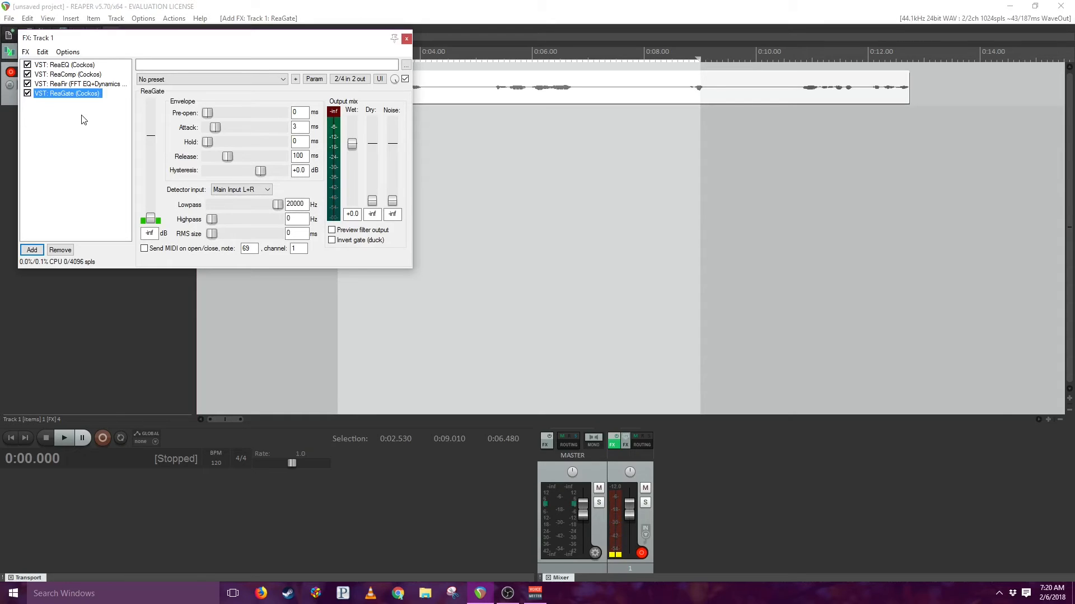
# - Save track 1's effects as an FX chain file named podcast
pyautogui.click(26, 52)
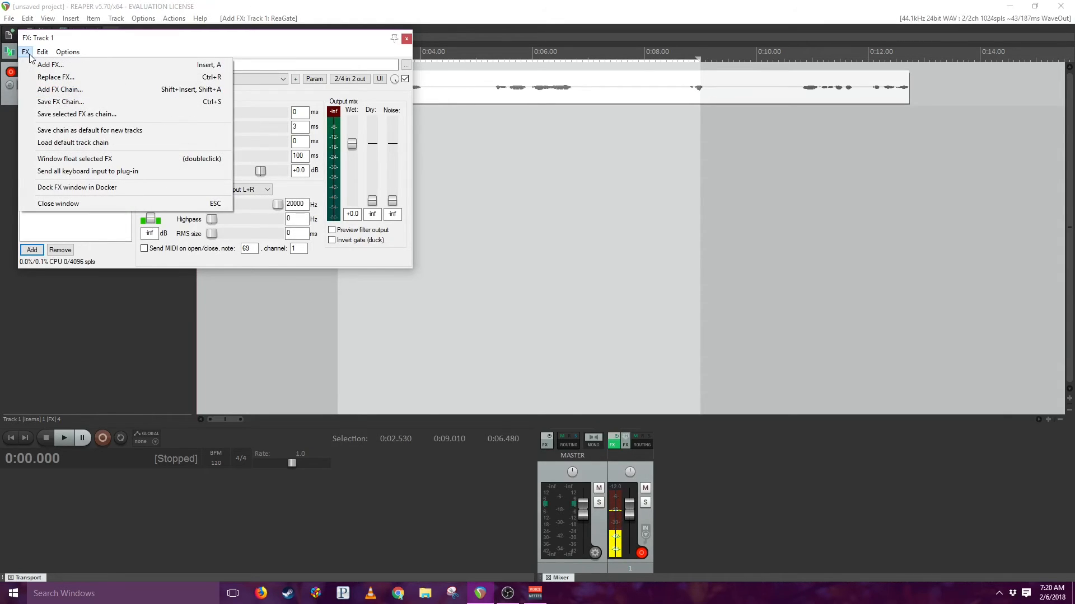
pyautogui.click(62, 103)
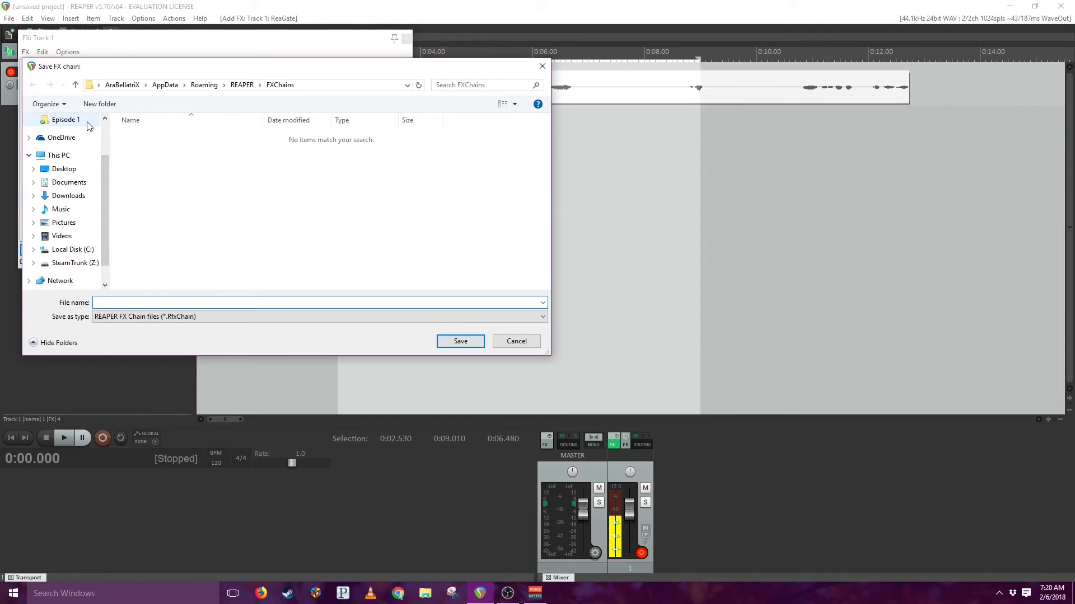
pyautogui.write('podcast')
pyautogui.press('Return')
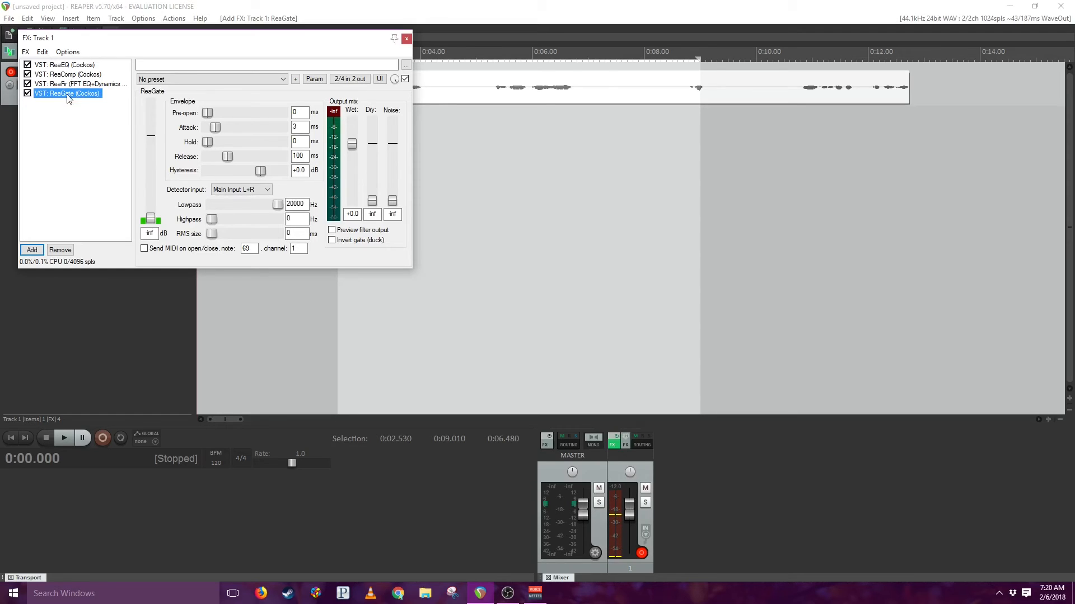
# - Save the effects chain as the default for new tracks and close track 1's effects window
pyautogui.click(26, 52)
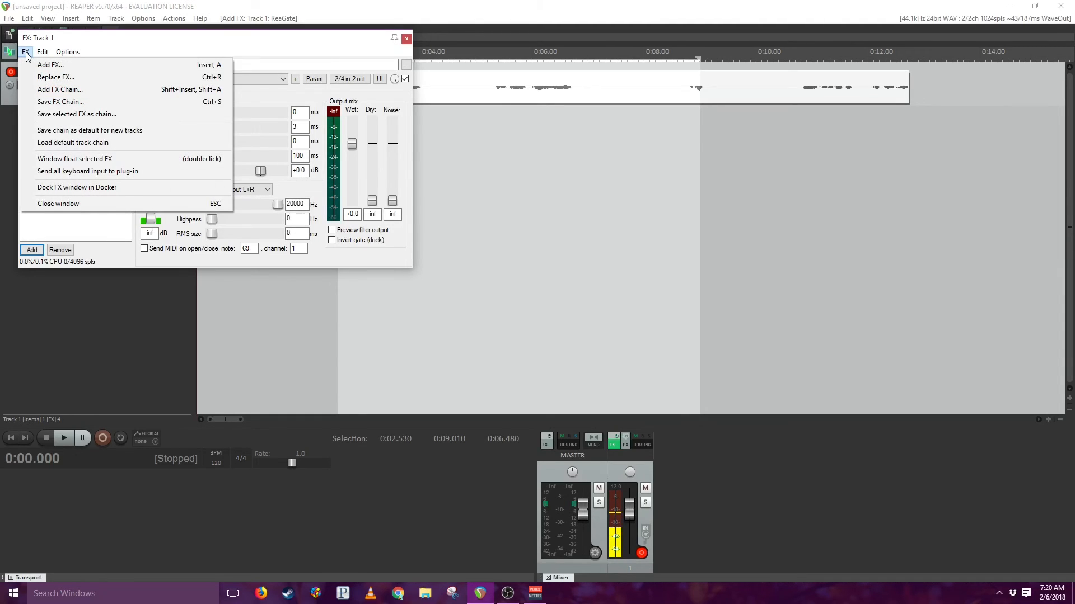
pyautogui.click(61, 136)
pyautogui.click(406, 39)
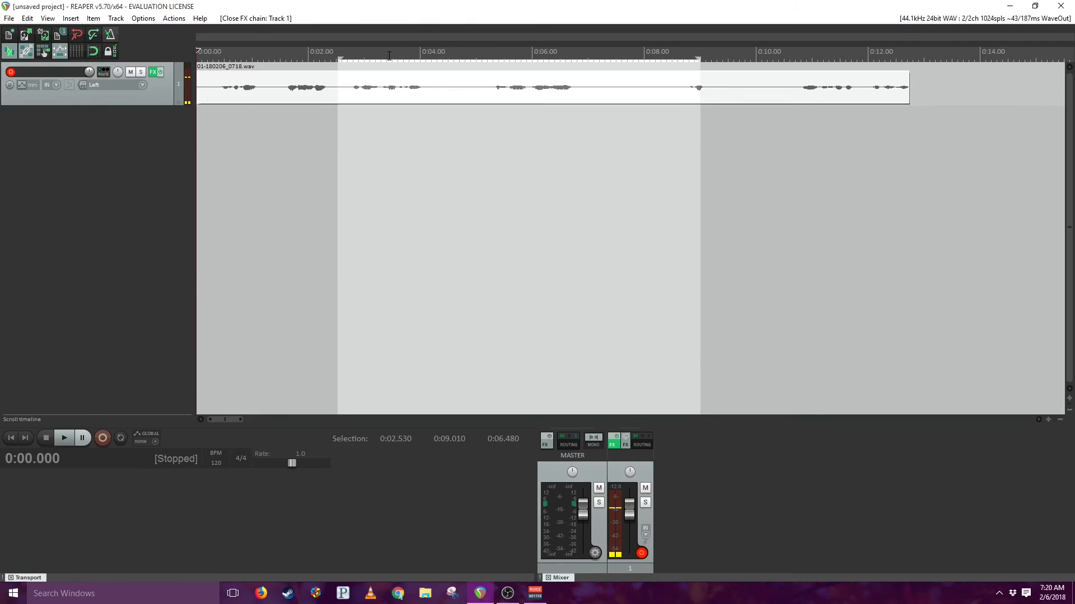
# - Insert a second track and check its effects chain for the default effects
pyautogui.doubleClick(116, 135)
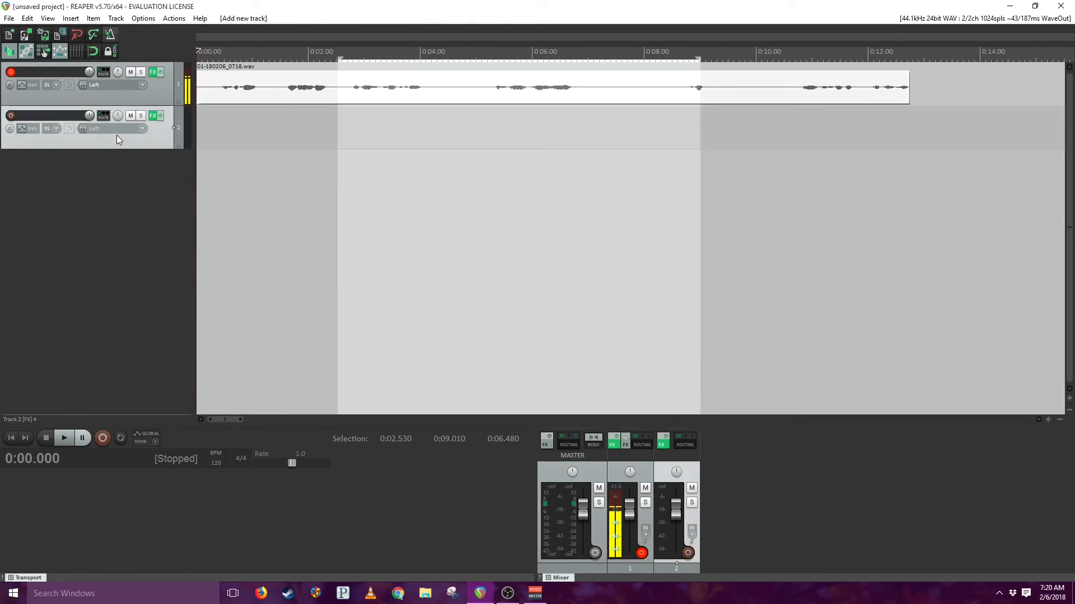
pyautogui.click(152, 116)
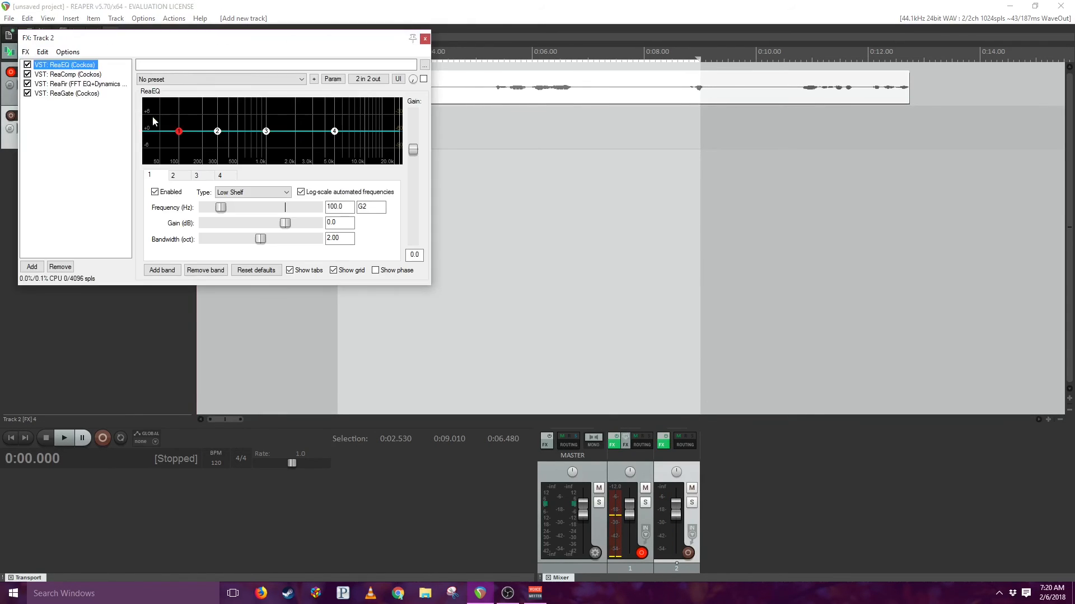
pyautogui.click(425, 39)
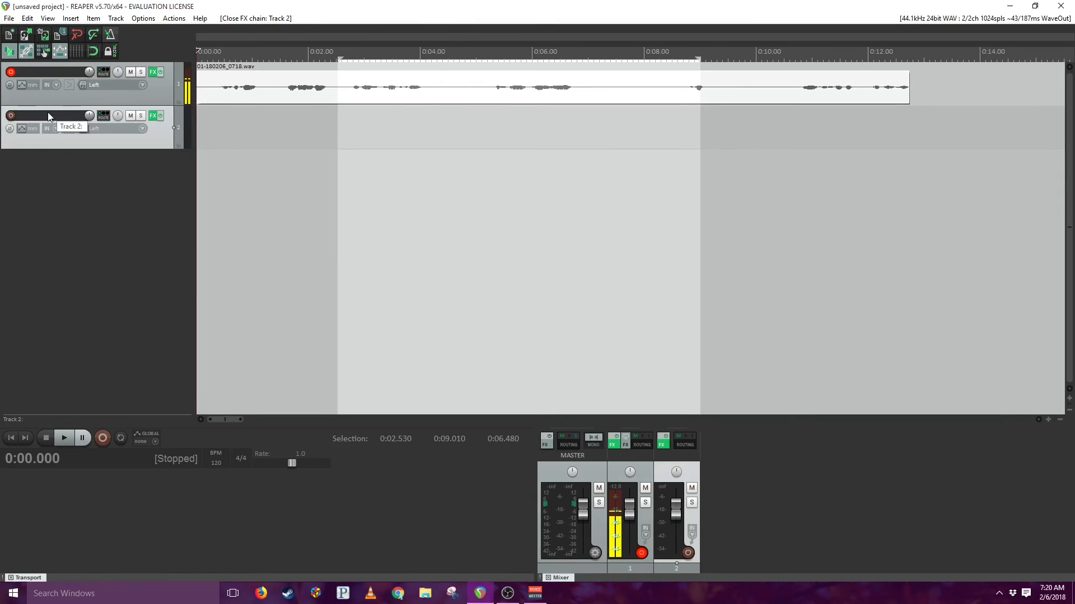